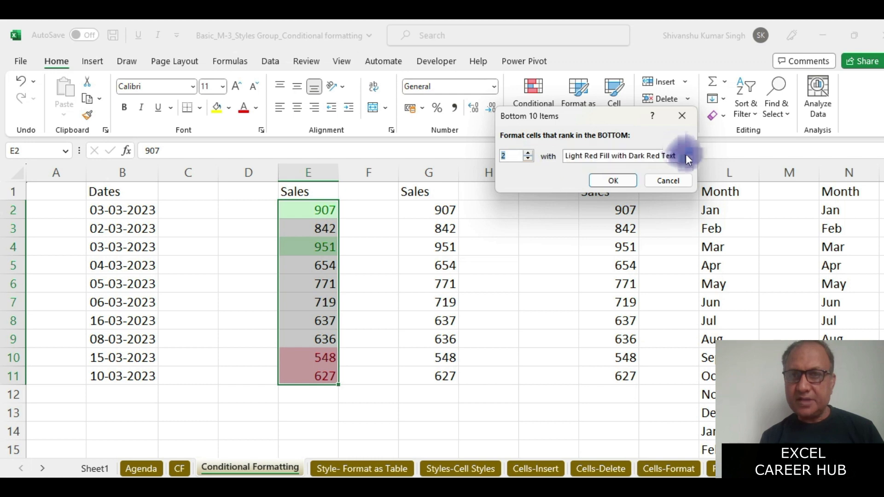
Apply the bottom 2 items rule with Light Red Fill with Dark Red Text to the Sales values in E2:E11.
click(614, 181)
click(376, 285)
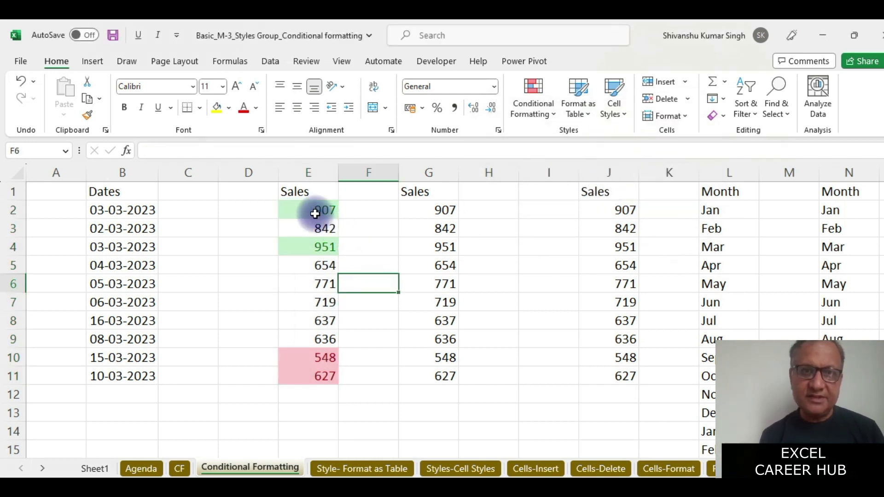
drag(302, 207, 309, 372)
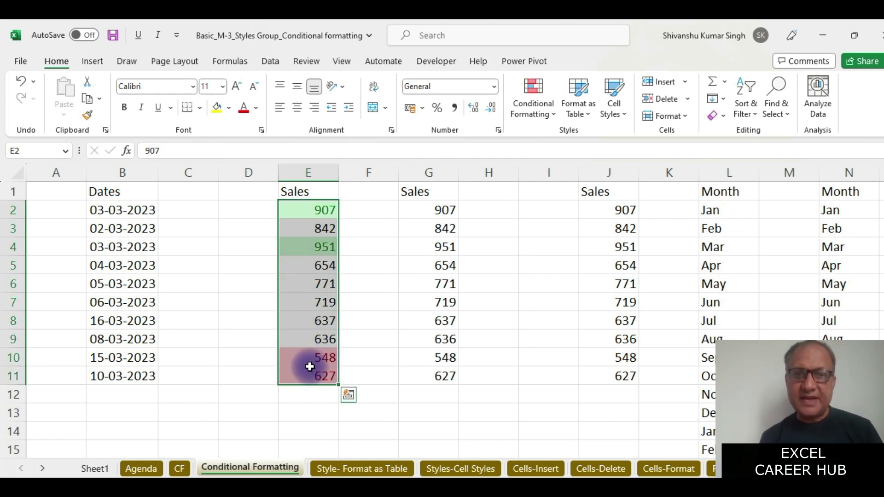
Change the sales value in cell E7 to 501 to test the bottom items rule.
click(311, 302)
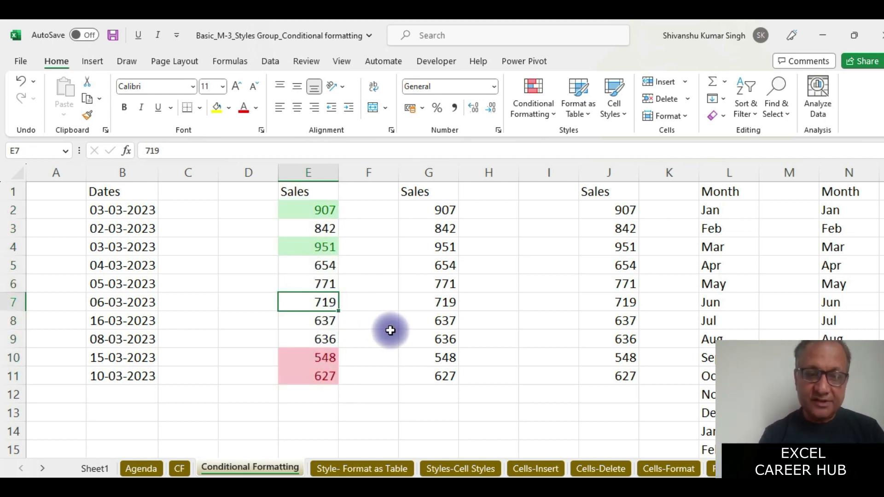
text(501)
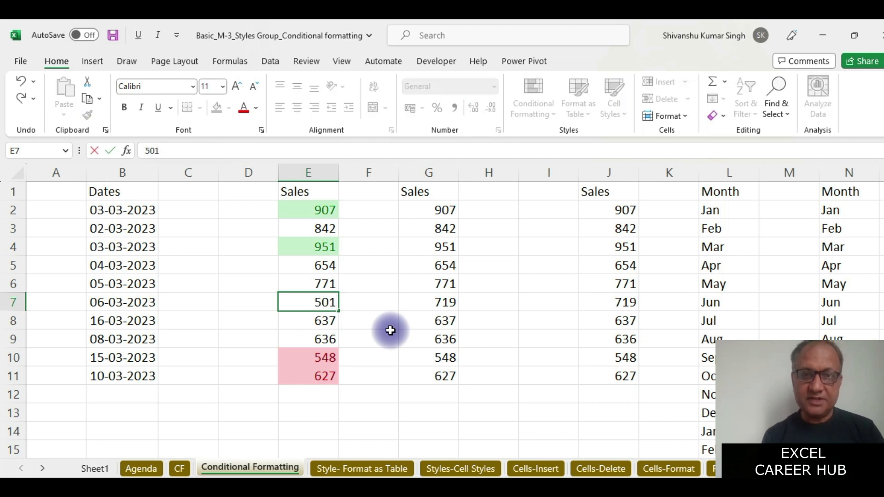
key(Return)
click(326, 303)
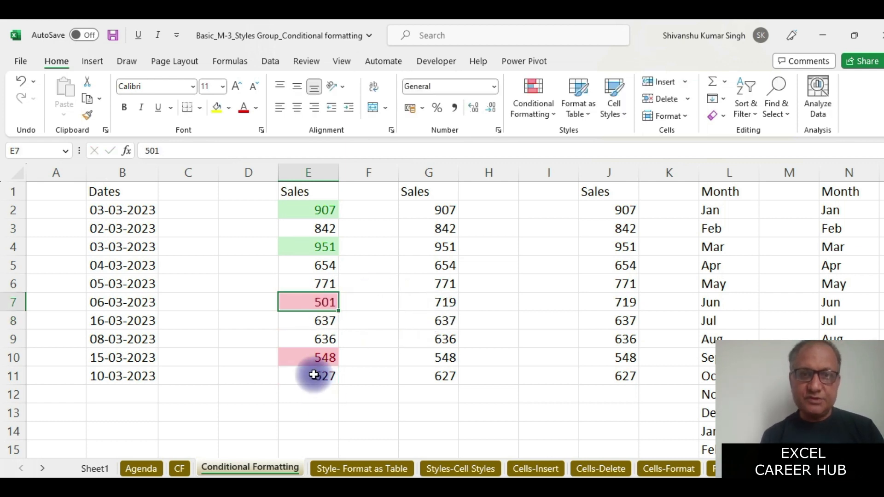
Change the sales value in cell E6 to 991 to test the top items rule.
click(316, 283)
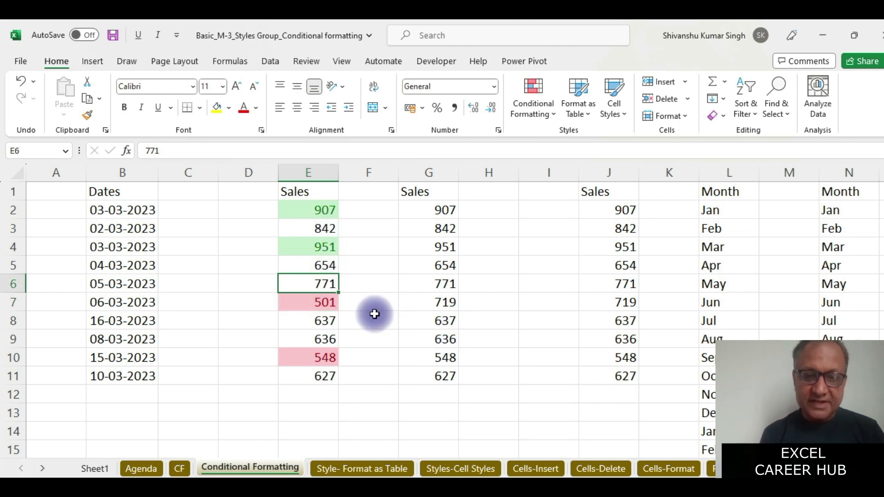
text(991)
key(Return)
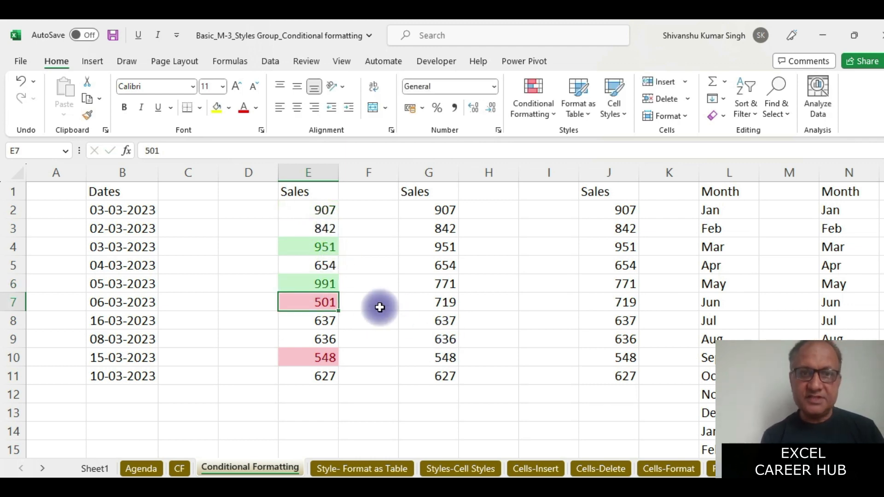
click(302, 285)
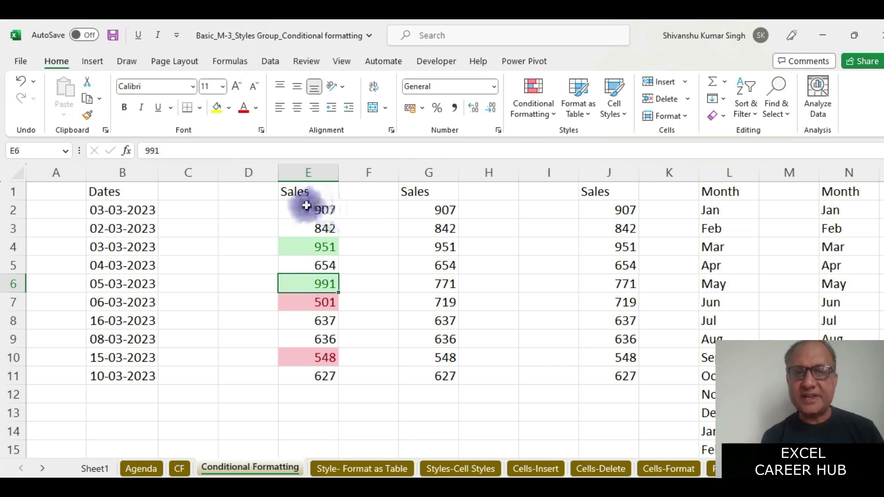
drag(296, 209, 330, 376)
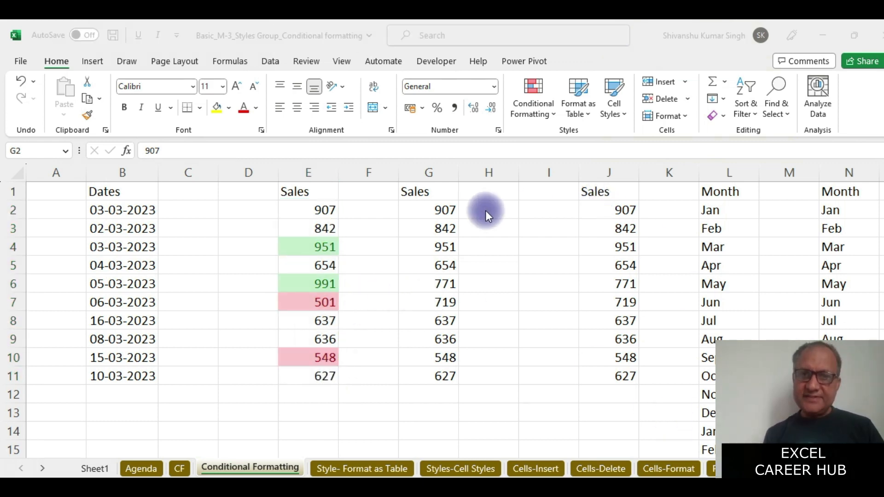
Set up a Top 10% conditional formatting rule for G2:G11 at 20% with Green Fill with Dark Green Text.
click(446, 211)
drag(446, 211, 446, 369)
click(552, 113)
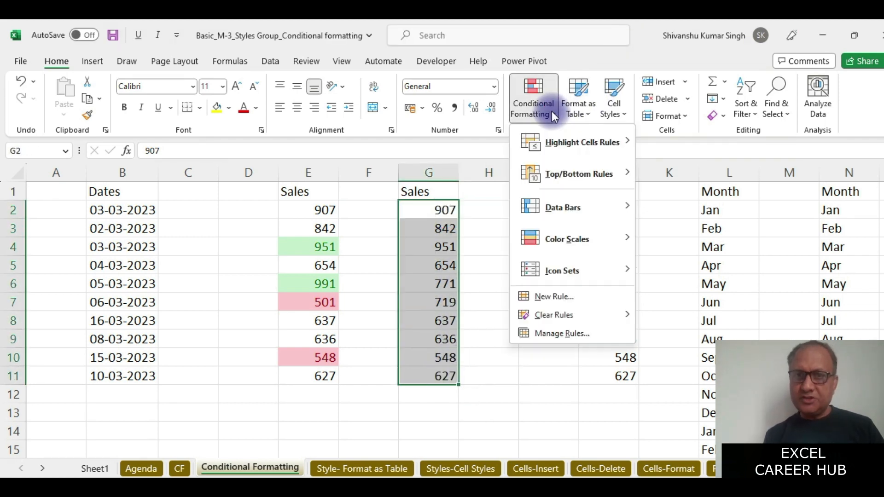
mouse_move(615, 175)
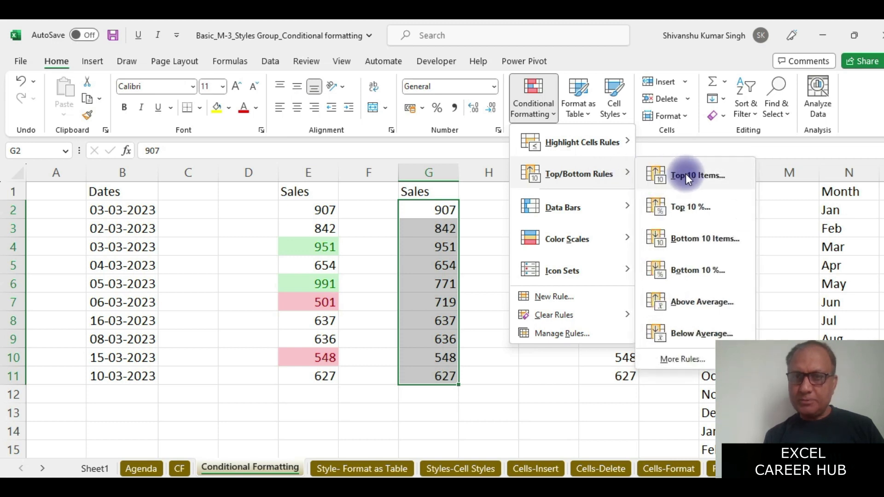
click(690, 208)
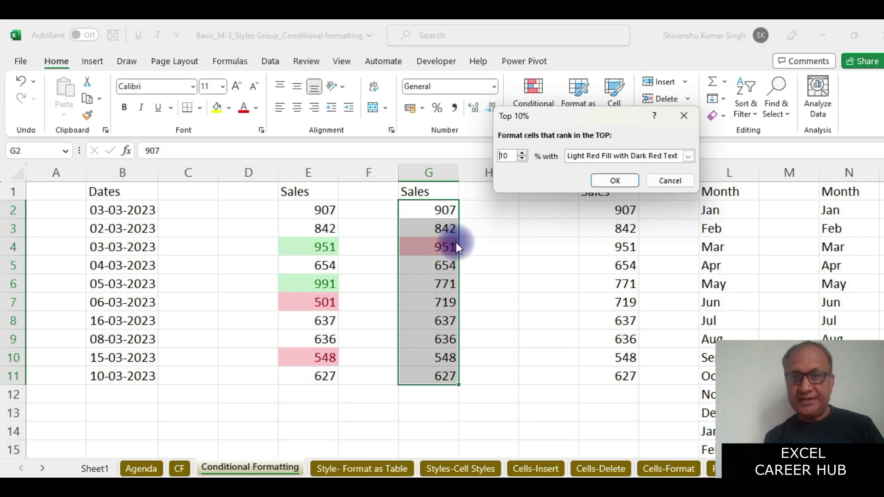
click(504, 155)
key(BackSpace)
text(2)
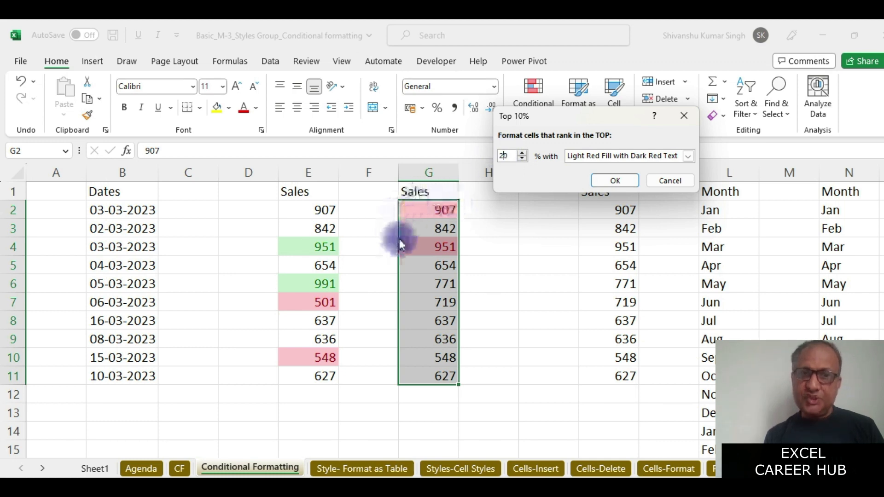
click(688, 156)
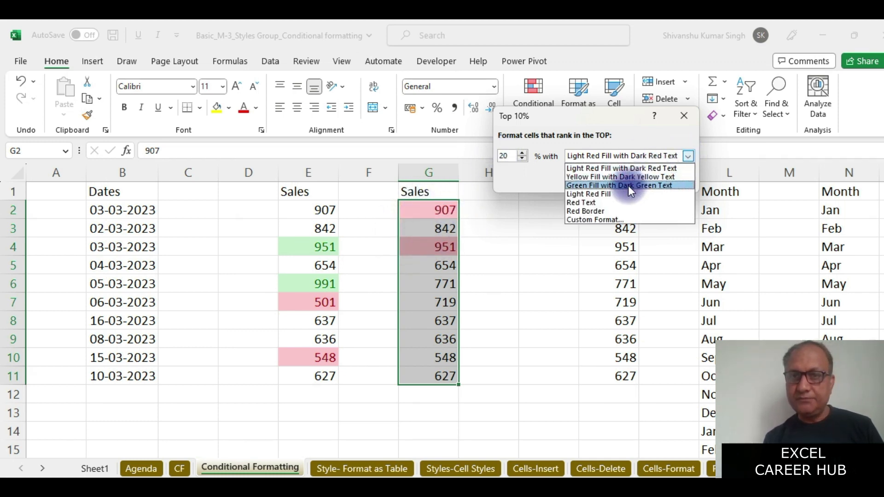
click(608, 183)
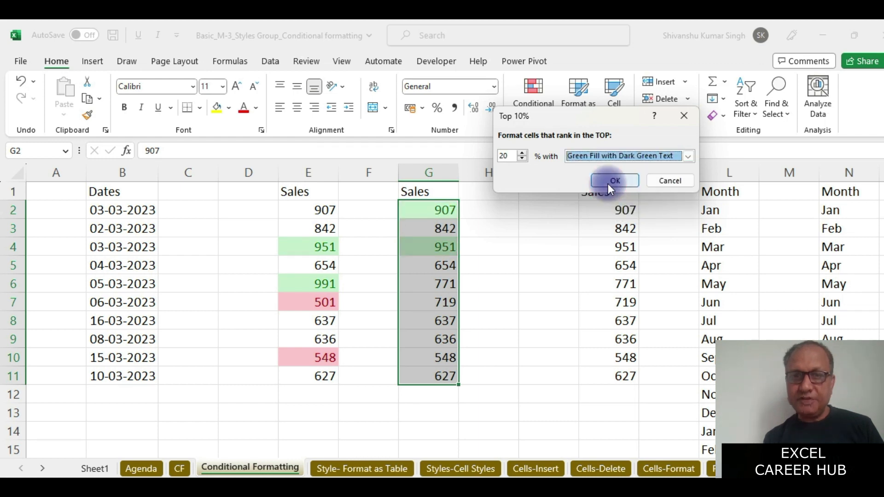
Preview the top percentage rule at 30%, set it back to 20%, and apply it to G2:G11.
double_click(505, 156)
text(5)
text(0)
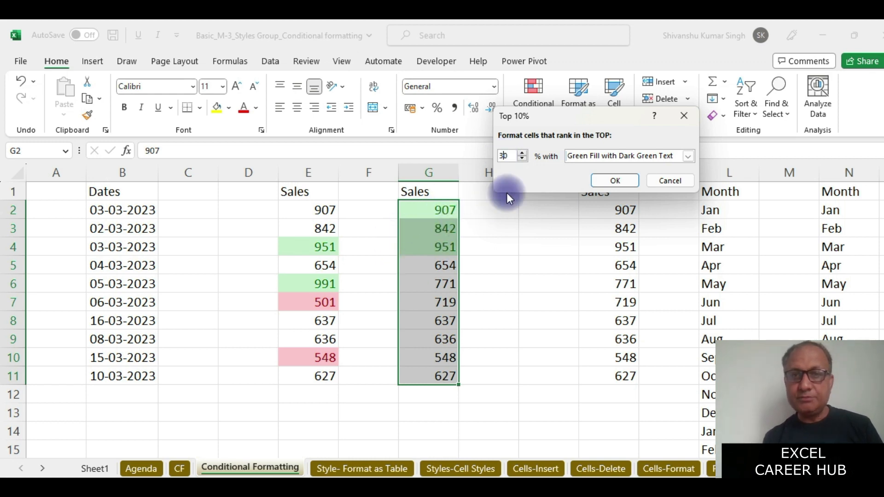
text(2)
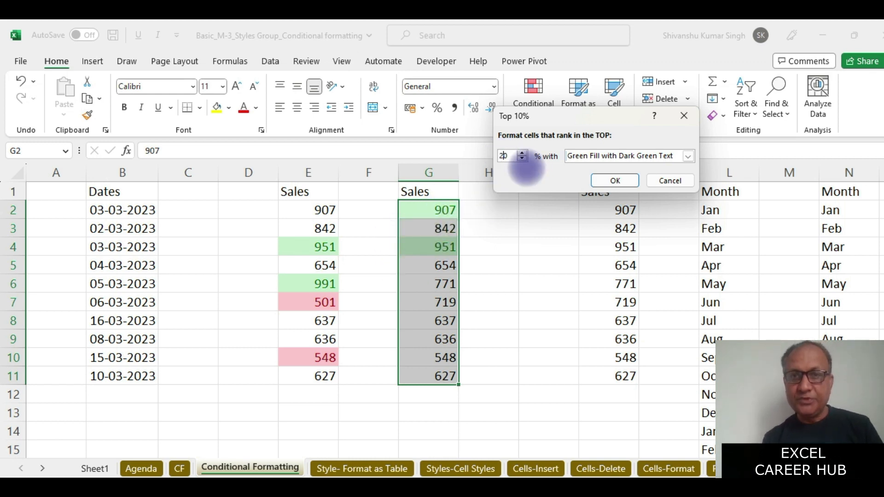
click(624, 181)
Set up a Bottom 10% rule for G2:G11 at 20% with Light Red Fill with Dark Red Text.
drag(438, 205, 424, 374)
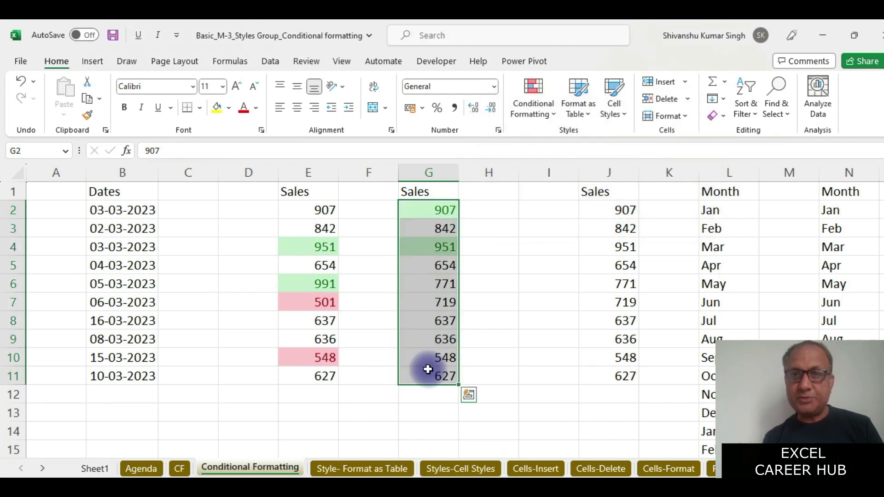
click(554, 117)
mouse_move(587, 178)
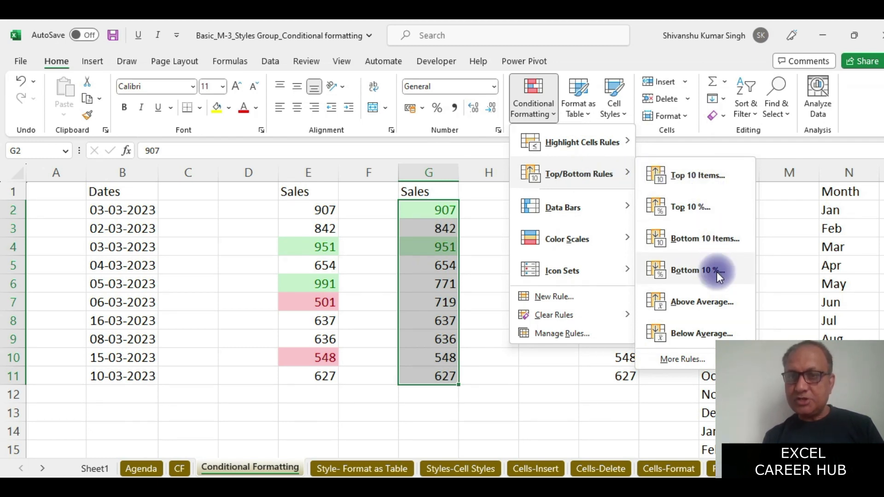
click(717, 272)
click(516, 156)
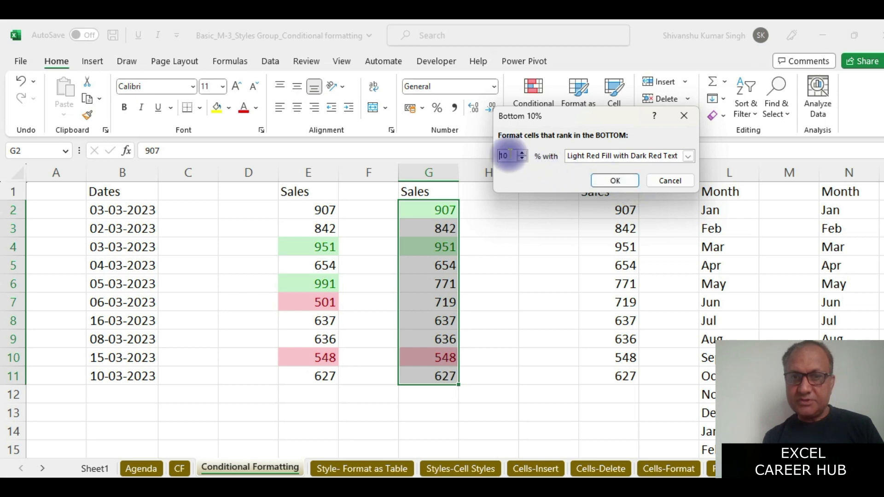
click(504, 154)
key(BackSpace)
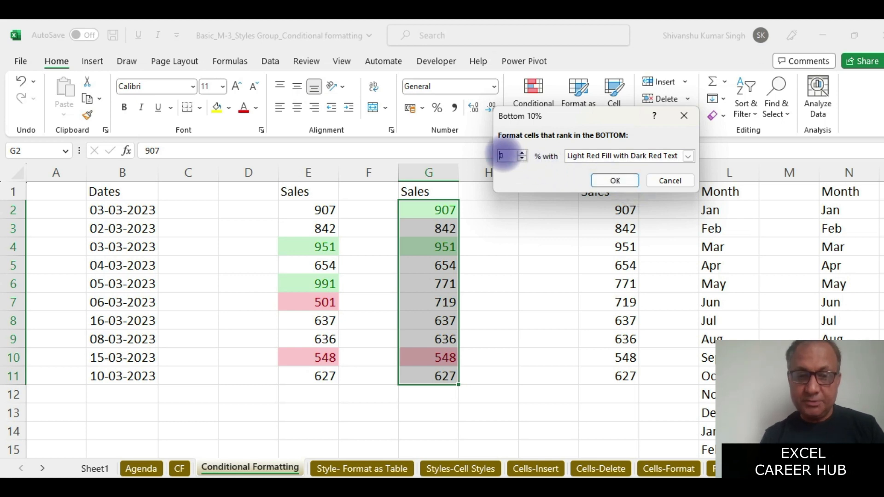
text(2)
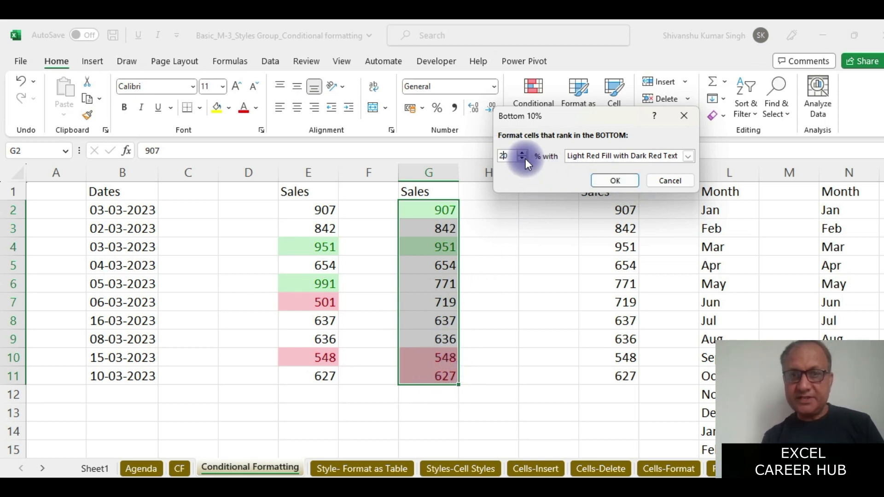
Preview the bottom percentage rule at 30%, set it back to 20%, and apply it to G2:G11.
double_click(509, 156)
text(3)
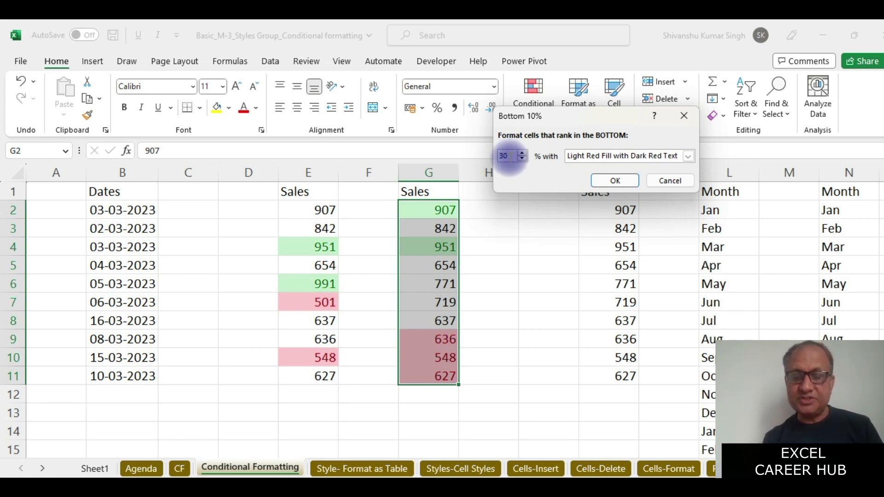
text(5)
text(2)
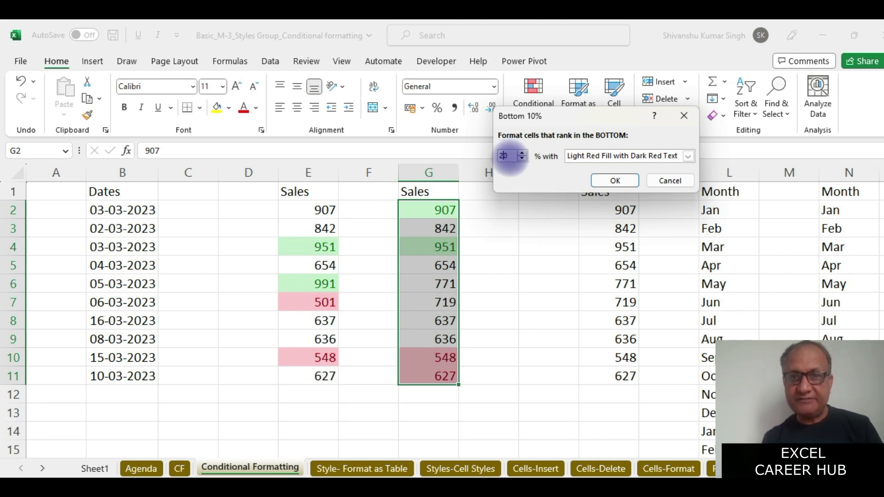
click(615, 182)
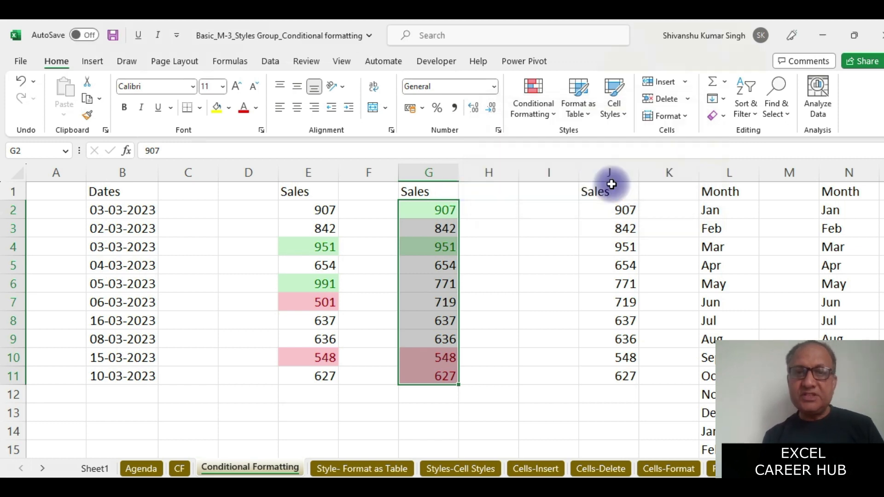
drag(423, 217, 416, 376)
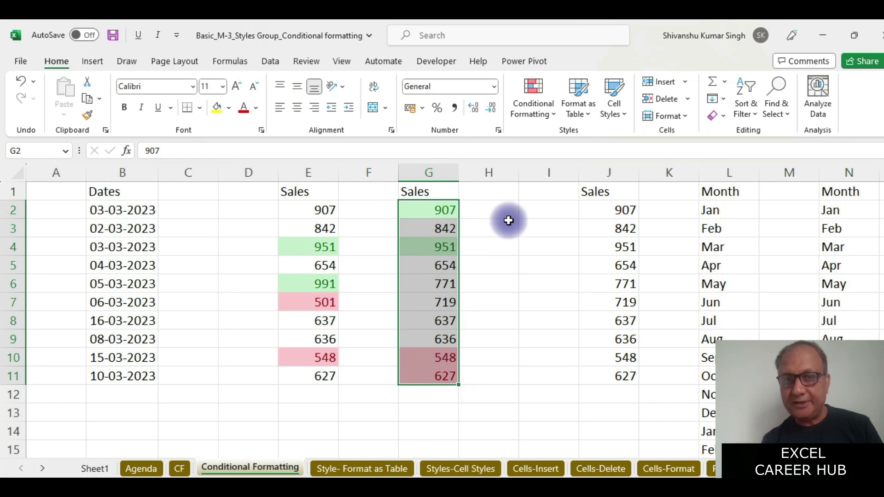
Format the above-average Sales values in J2:J11 with Green Fill with Dark Green Text.
drag(596, 209, 604, 374)
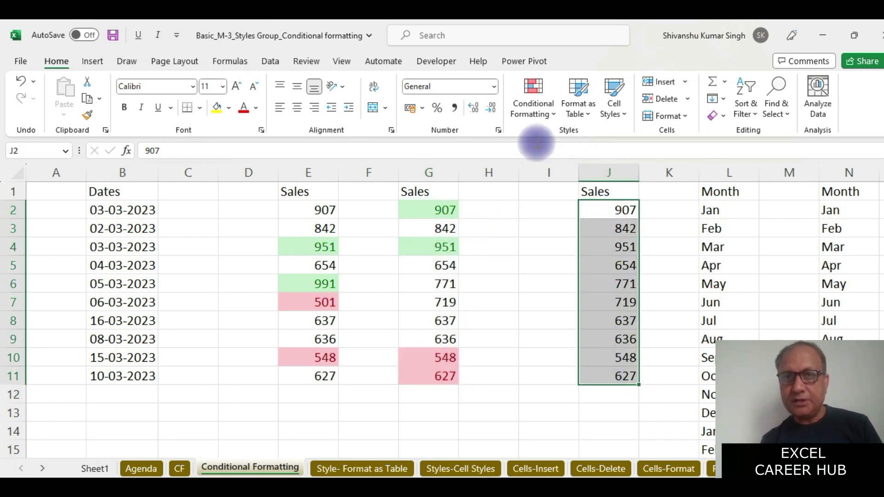
click(553, 105)
click(567, 174)
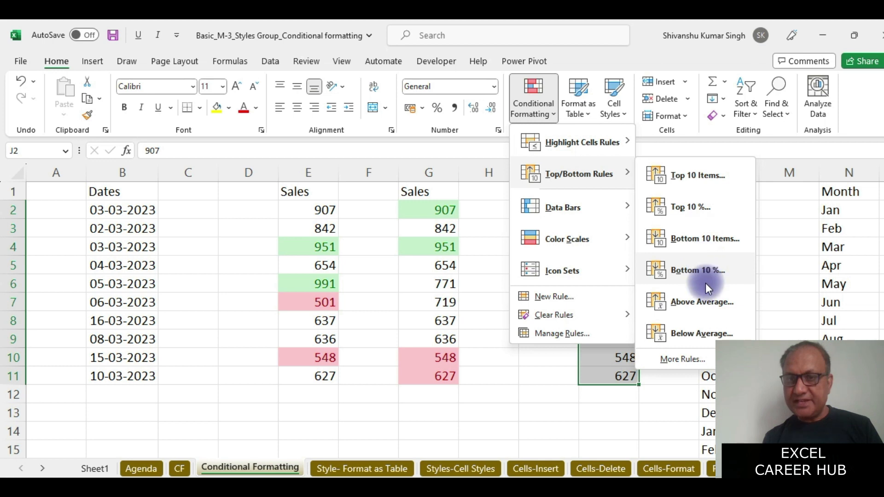
click(708, 308)
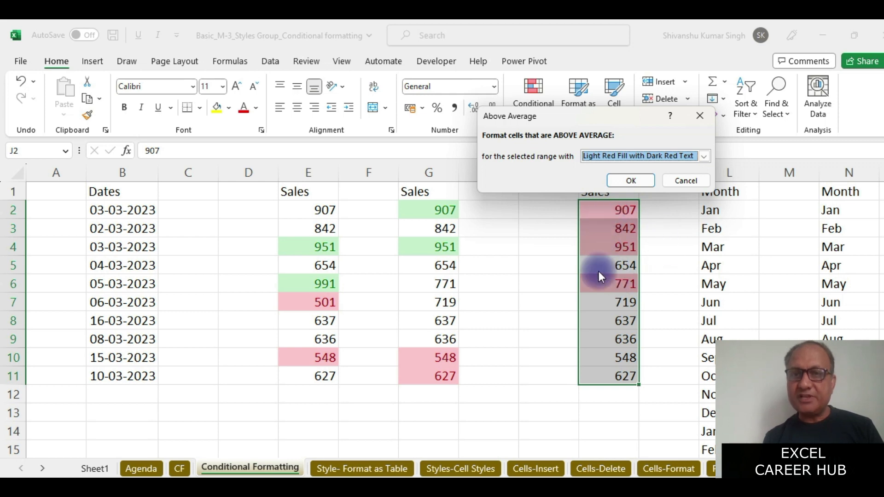
click(706, 155)
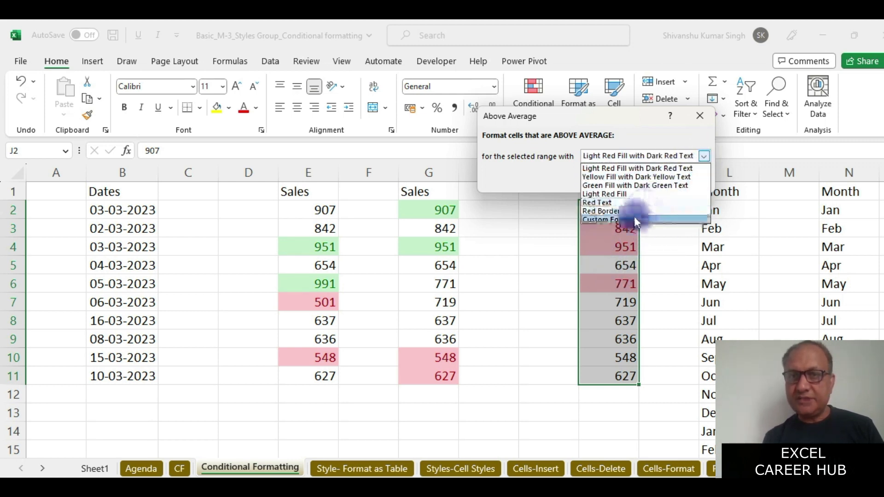
click(621, 184)
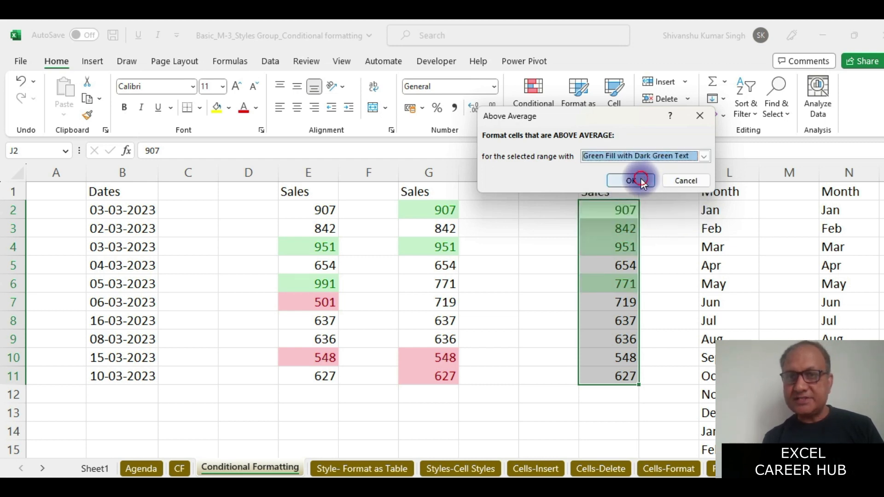
click(642, 181)
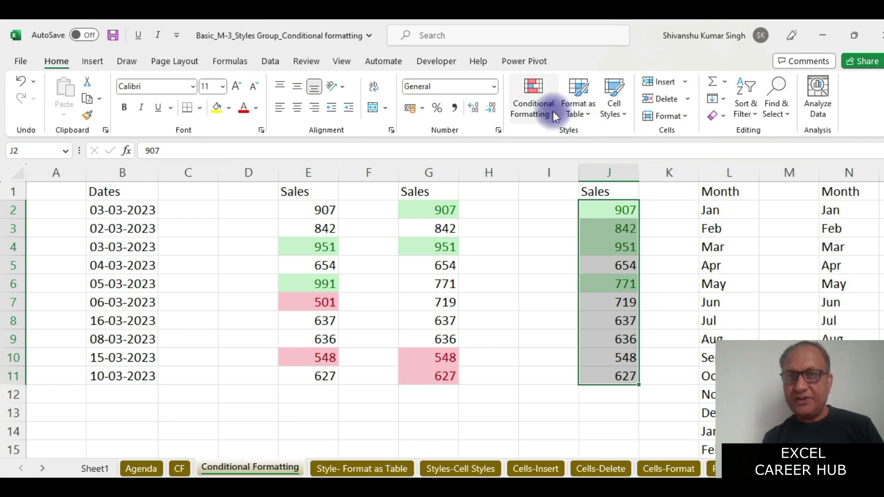
Format the below-average Sales values in J2:J11 with Light Red Fill with Dark Red Text.
click(554, 111)
click(614, 173)
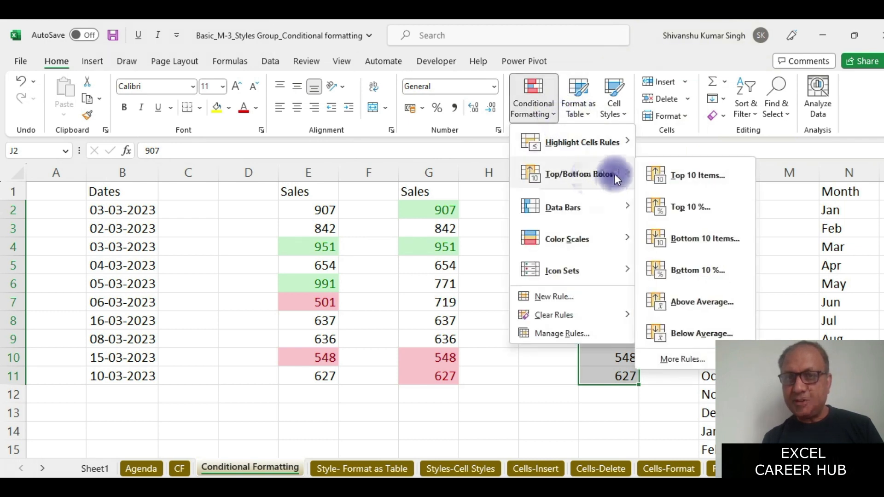
click(719, 335)
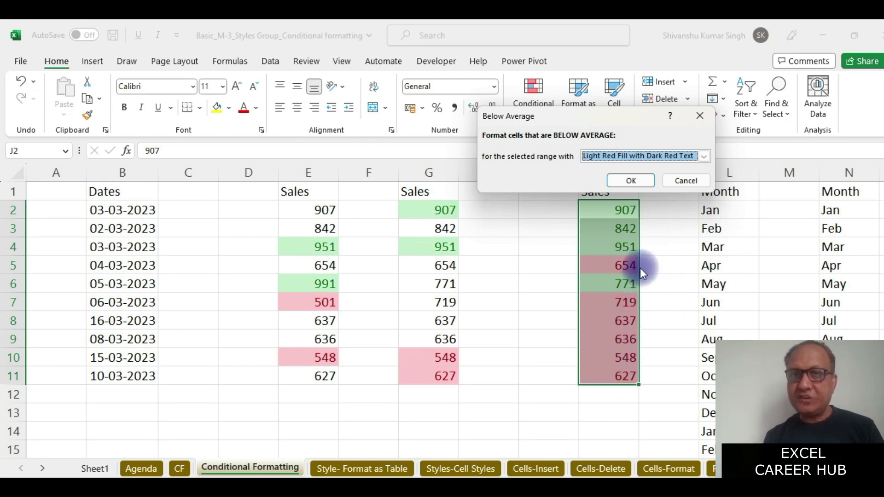
click(630, 180)
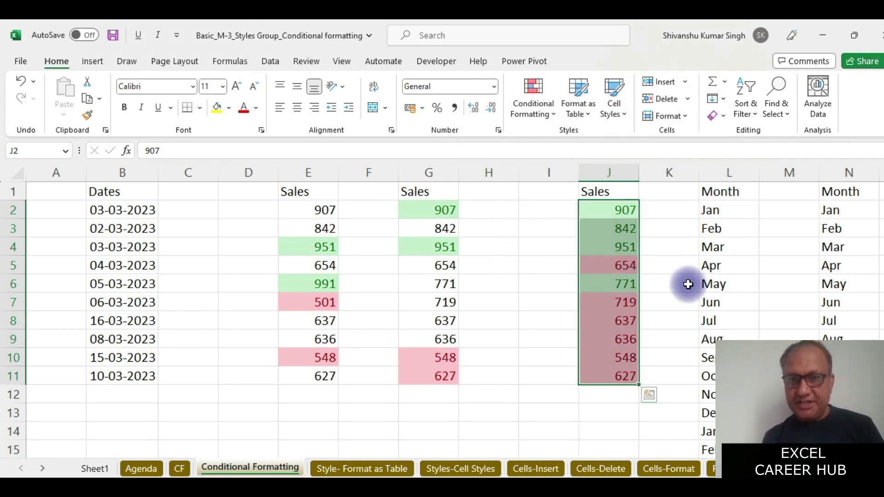
Change the Sales value in J7 to 819 and select J6:J7 to compare the formatting.
click(627, 304)
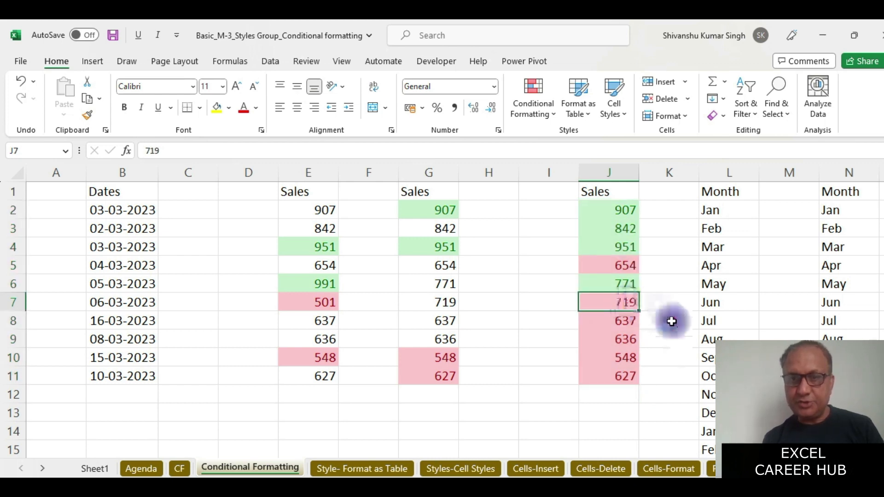
text(819)
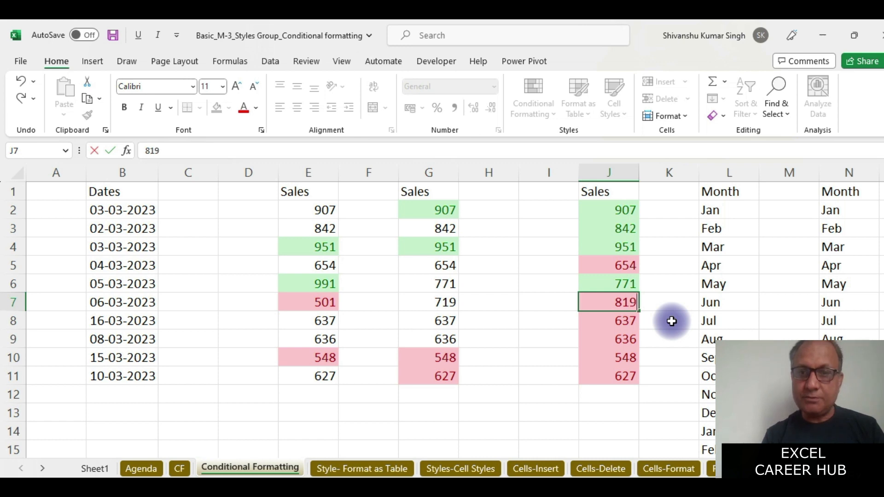
key(Return)
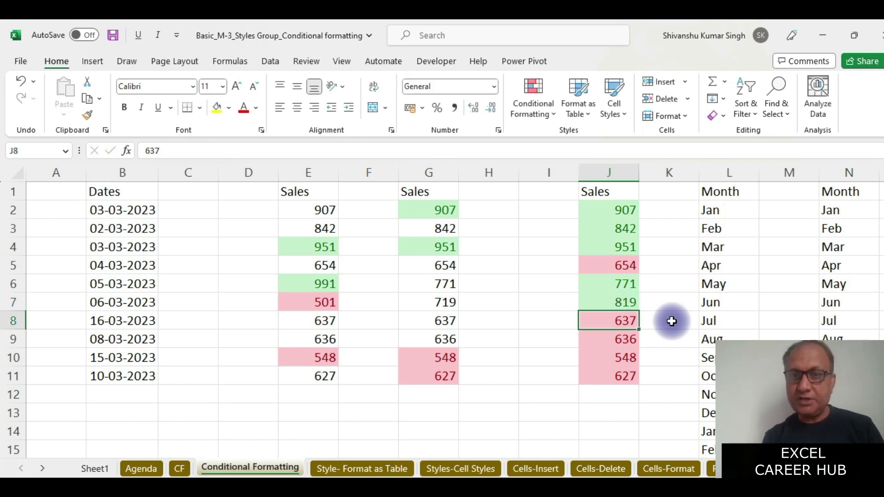
drag(621, 286, 621, 304)
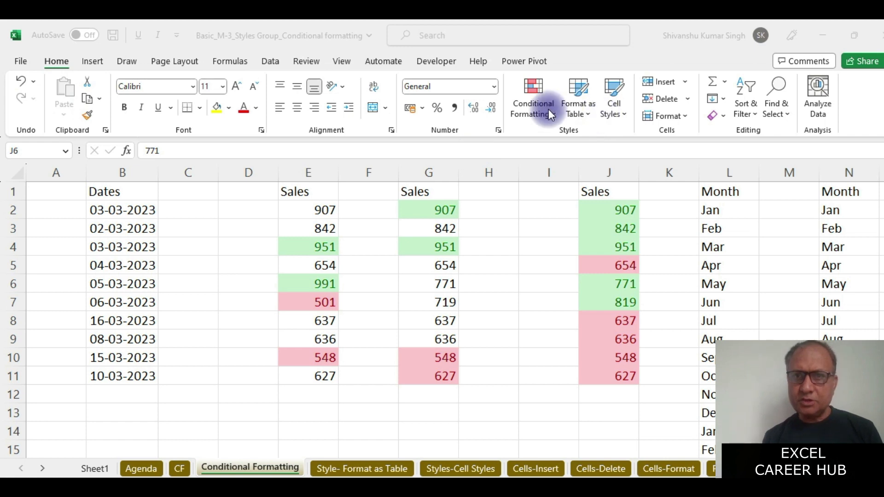
click(549, 109)
mouse_move(588, 208)
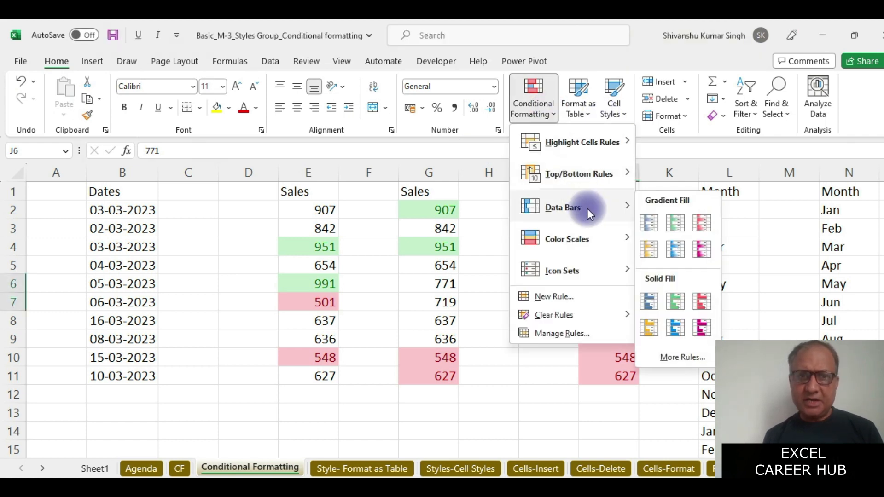
click(359, 223)
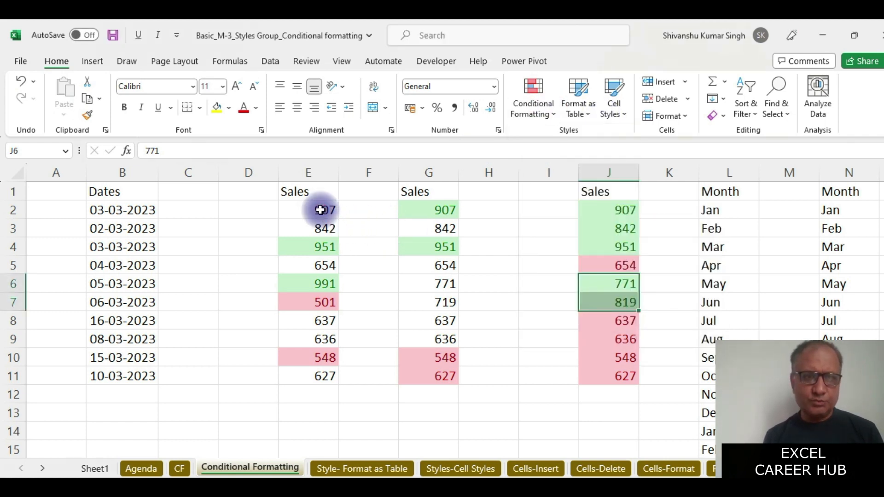
Clear all conditional formatting rules from the entire sheet.
click(12, 174)
click(551, 114)
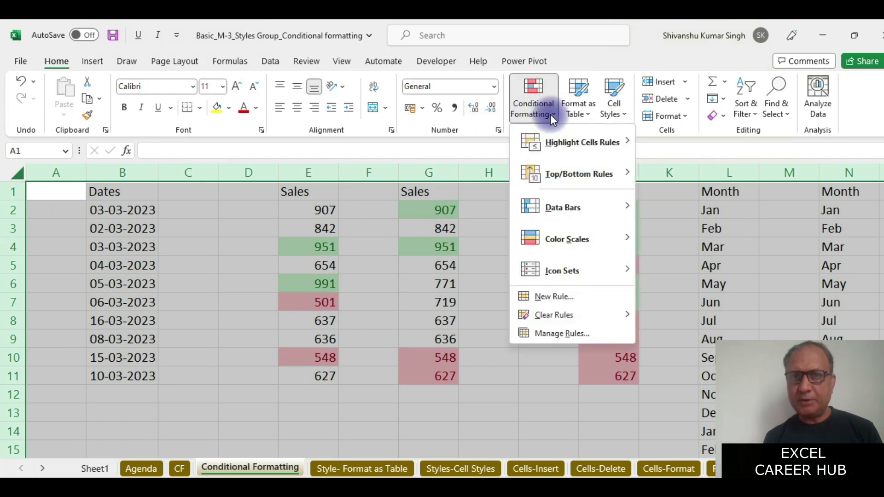
mouse_move(569, 314)
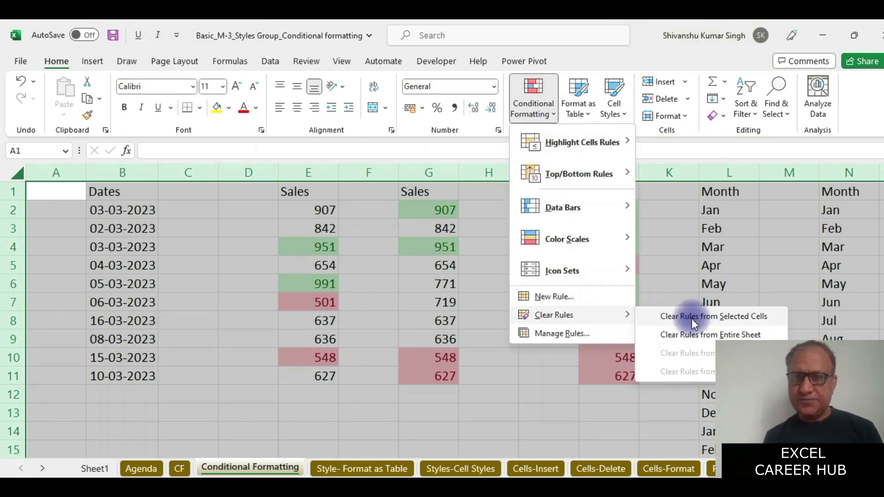
click(685, 333)
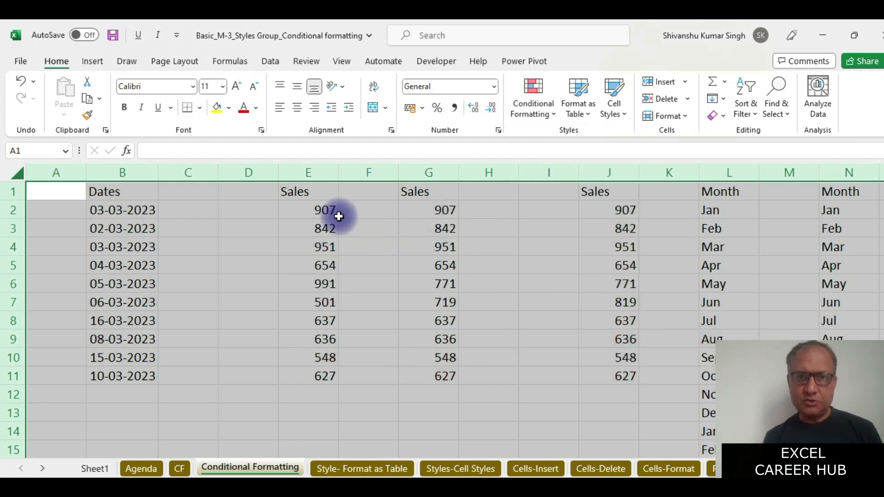
Add blue gradient-fill data bars to the Sales values in E2:E11 and widen column E.
drag(319, 211, 315, 374)
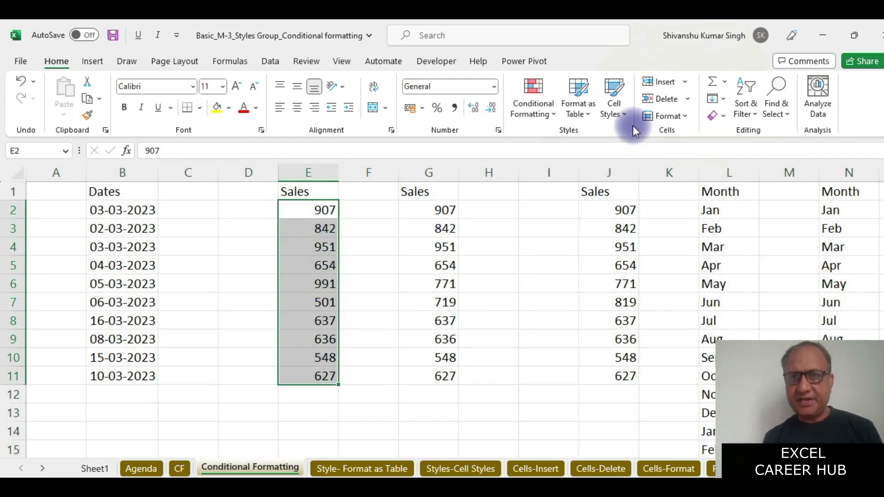
click(552, 112)
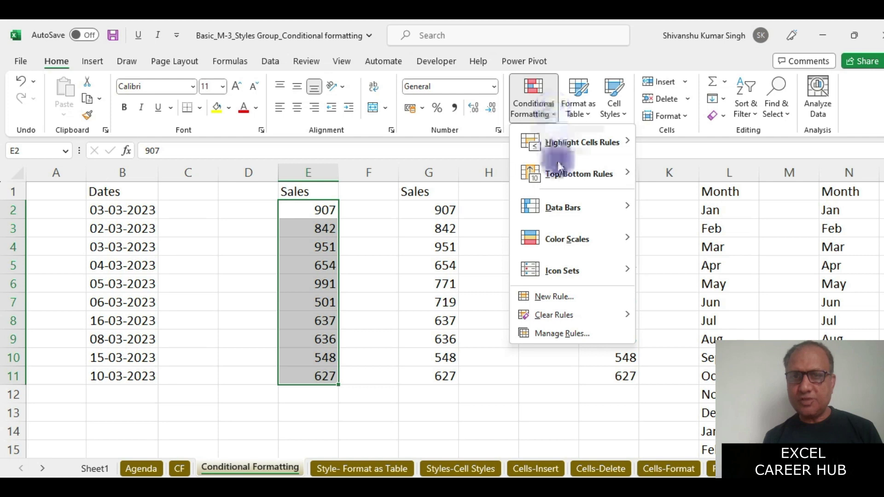
mouse_move(582, 216)
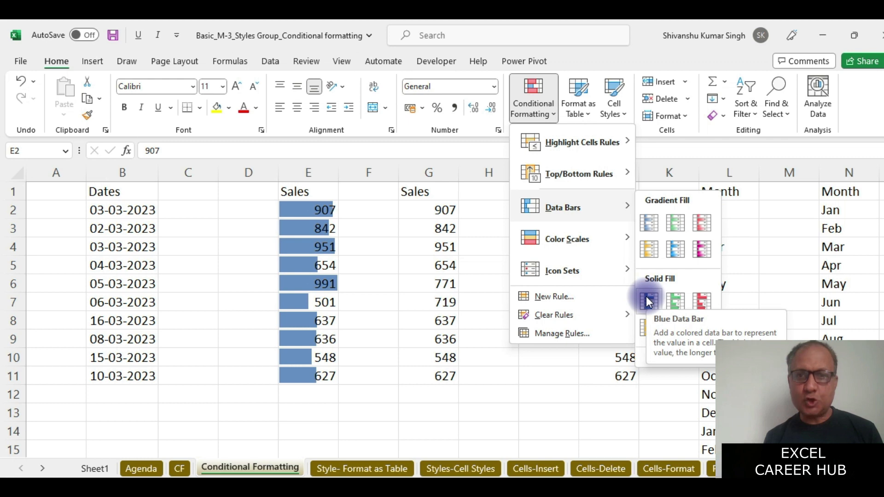
click(650, 224)
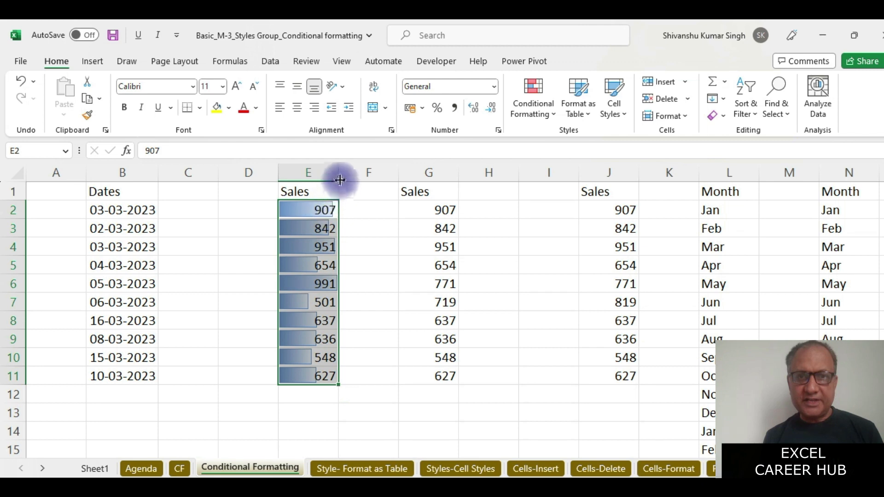
drag(339, 173, 369, 178)
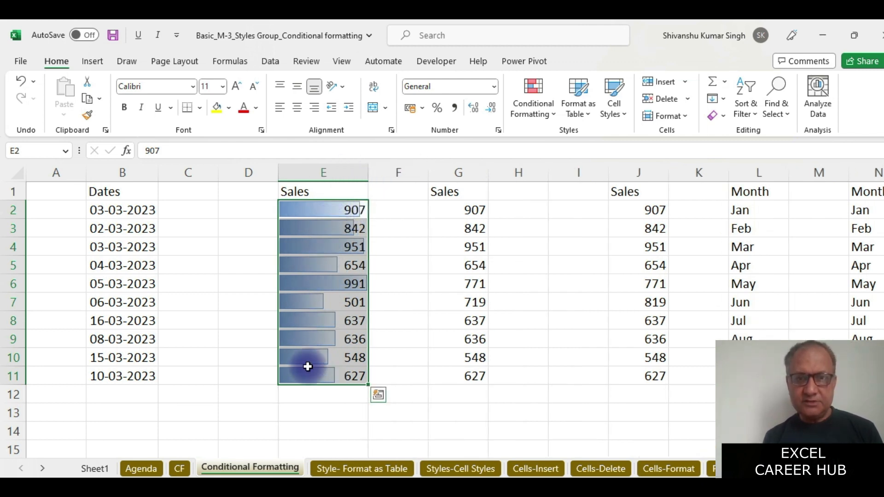
Change the data bars in E2:E11 to the purple gradient fill.
click(549, 112)
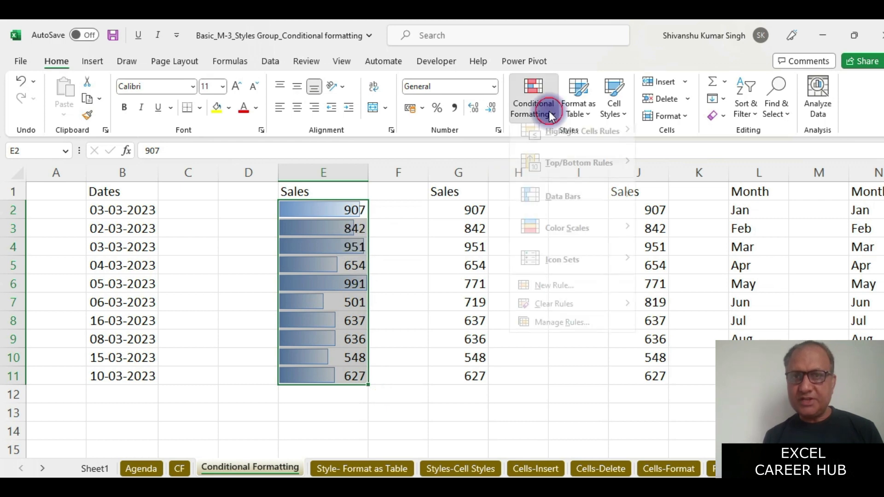
mouse_move(585, 211)
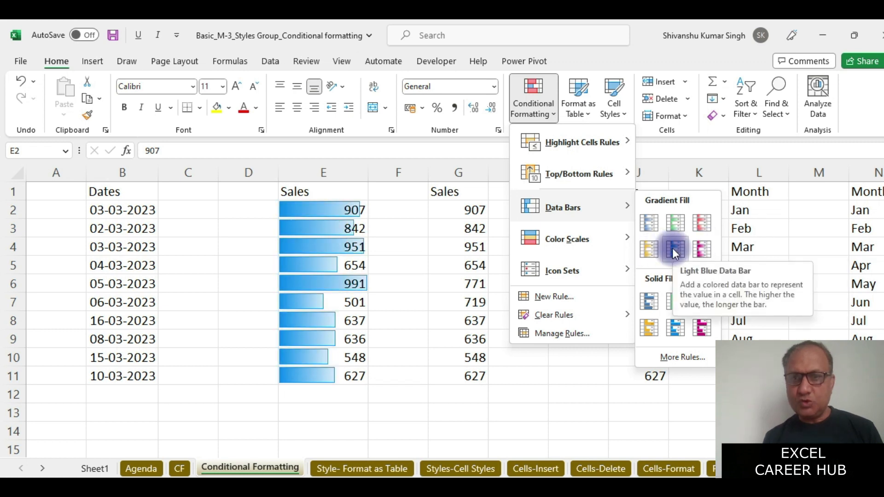
click(700, 252)
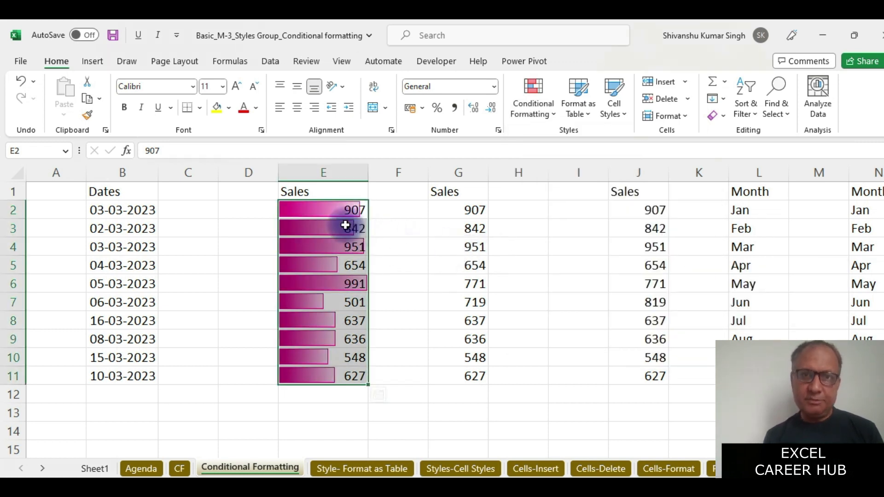
drag(314, 207, 315, 367)
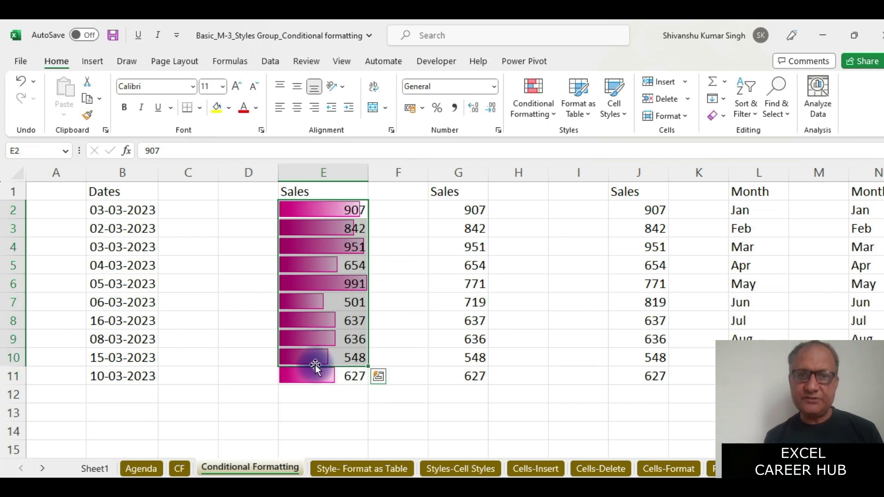
Add orange solid-fill data bars to the Sales values in G2:G11.
drag(456, 205, 466, 377)
click(551, 111)
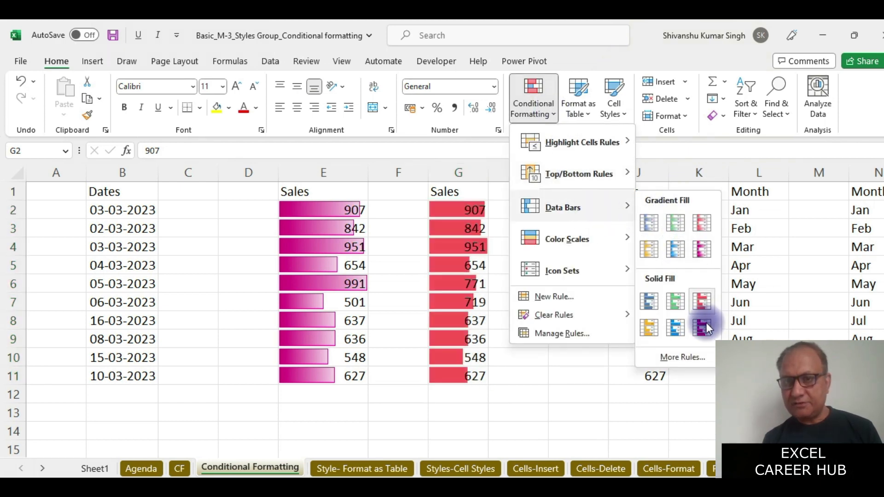
click(650, 328)
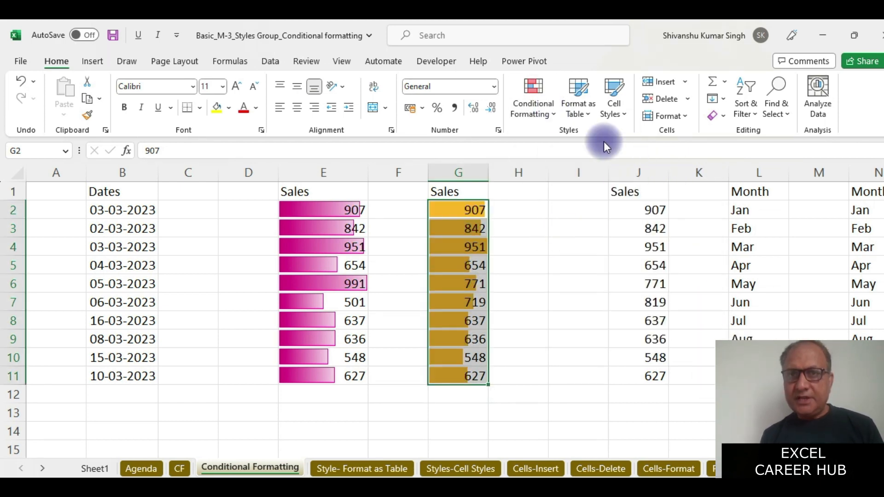
click(551, 114)
mouse_move(556, 133)
click(332, 206)
drag(331, 206, 464, 300)
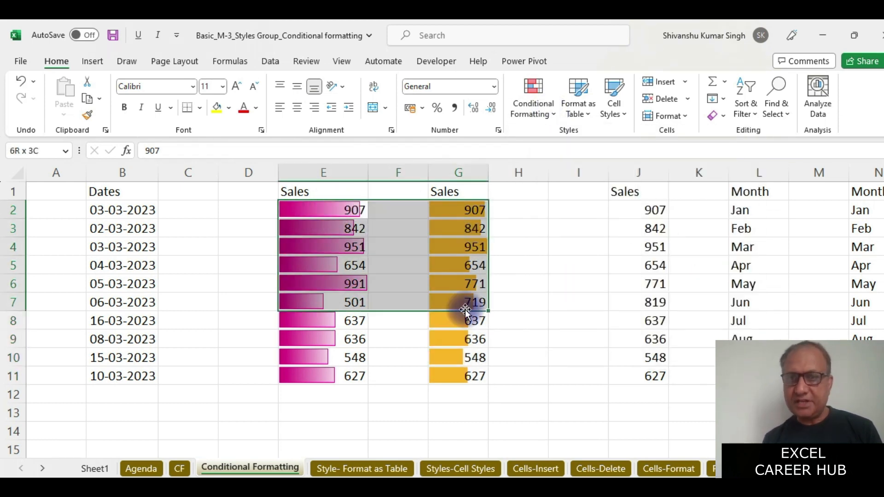
Apply the green-yellow-red color scale to the Sales values in J2:J11.
click(638, 208)
drag(638, 258, 638, 368)
click(551, 115)
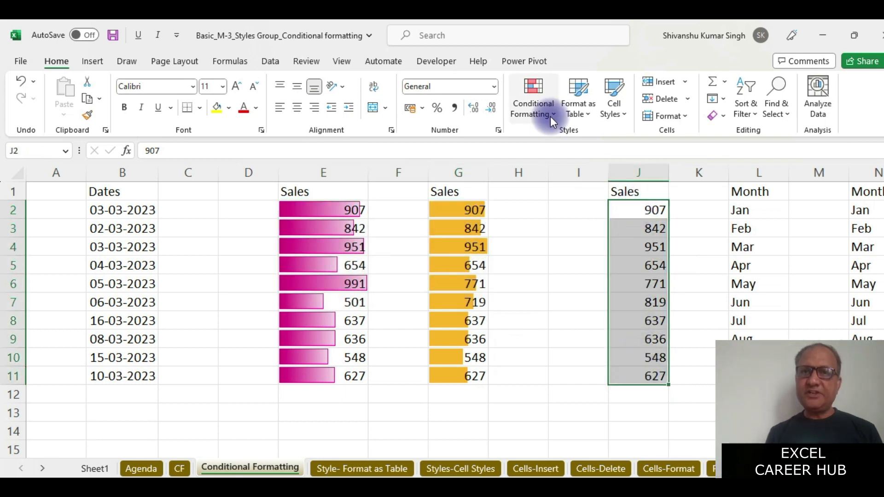
mouse_move(584, 247)
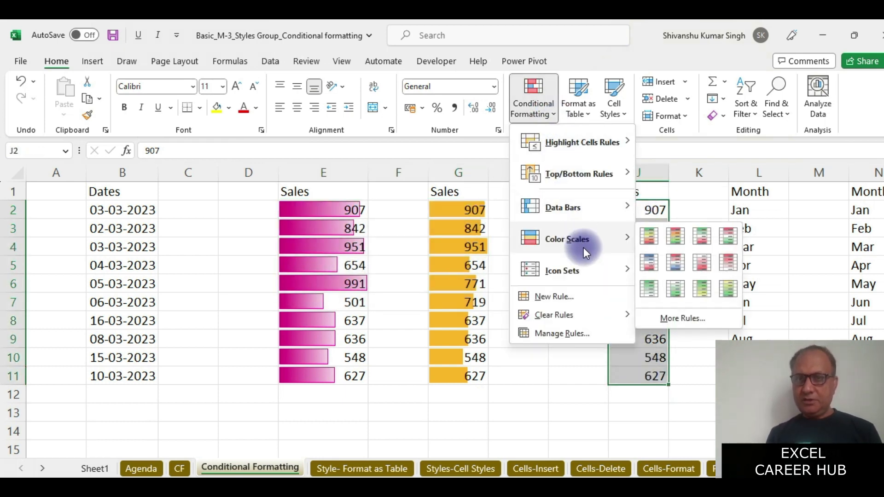
click(654, 244)
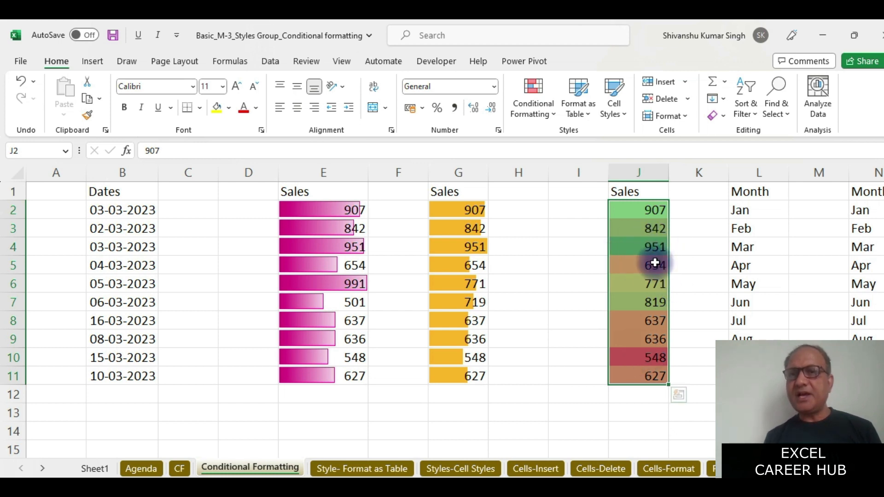
click(552, 107)
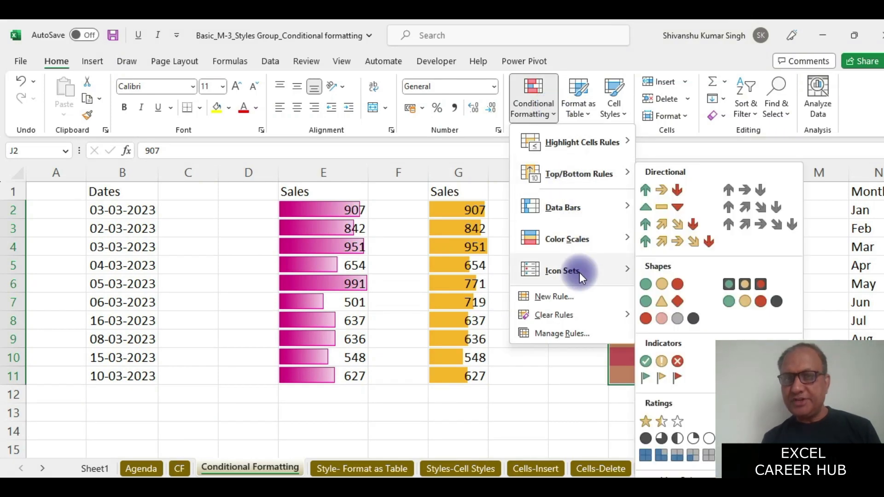
mouse_move(590, 230)
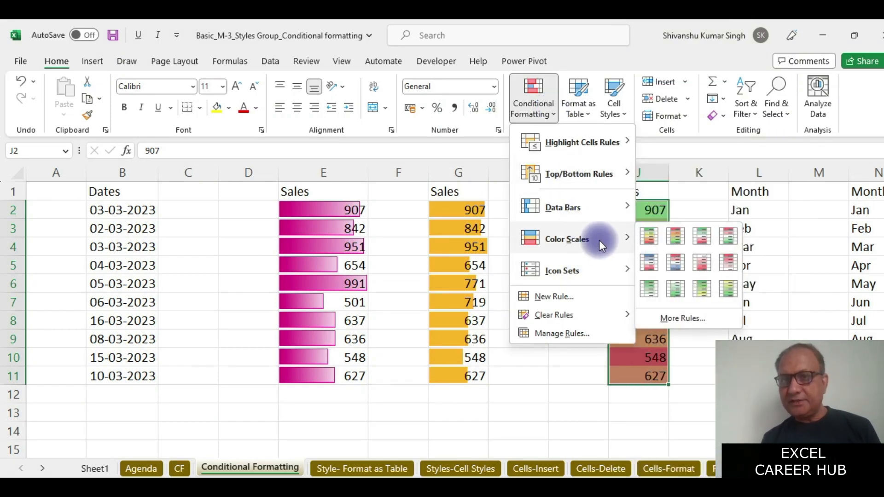
click(700, 201)
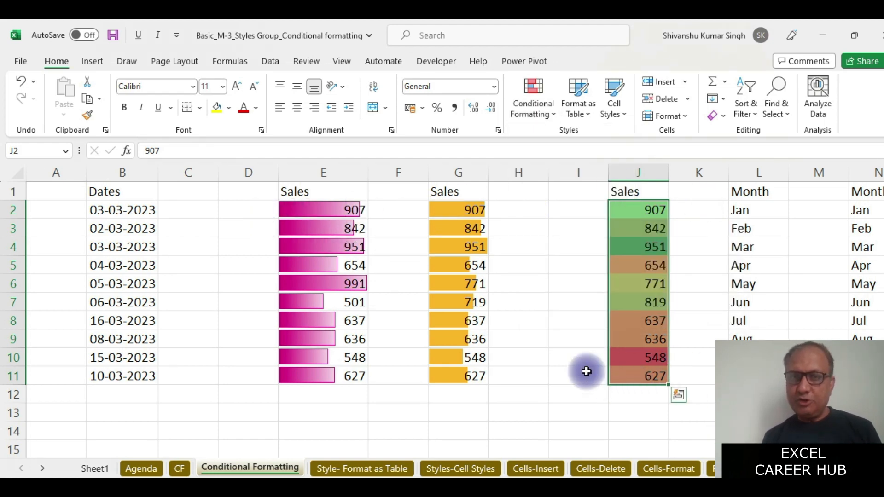
Clear the conditional formatting rules from columns E through J.
click(307, 166)
drag(307, 166, 615, 193)
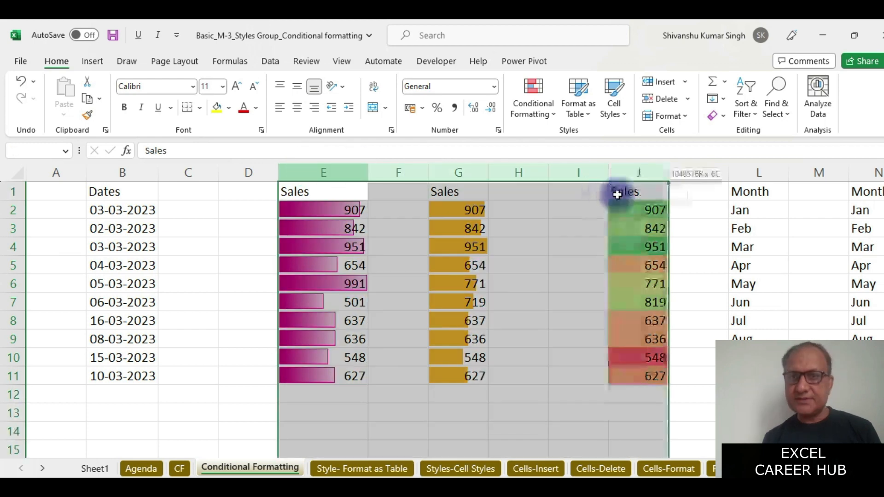
click(551, 116)
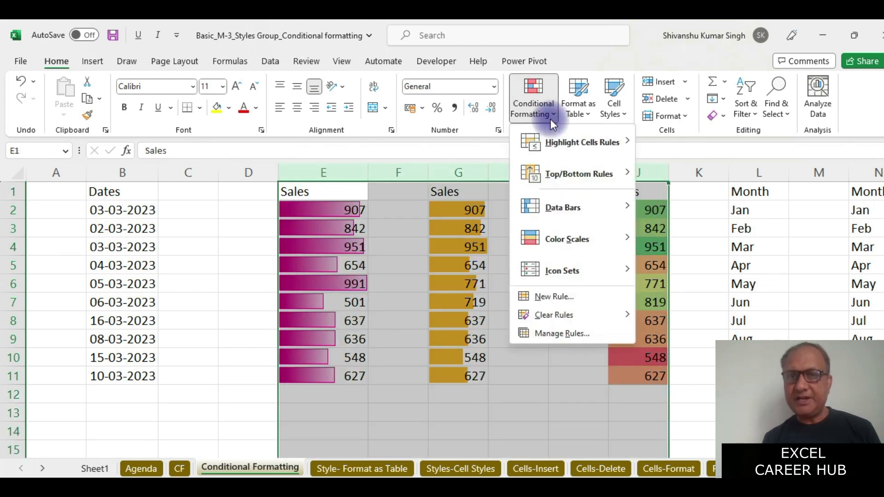
mouse_move(578, 315)
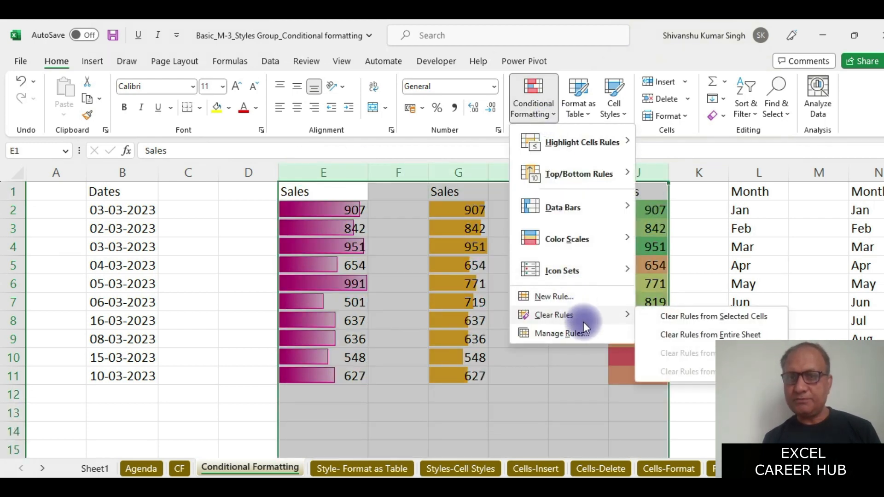
click(688, 318)
Apply the blue bar-style Ratings icon set to the Sales values in E2:E11.
drag(352, 210, 326, 366)
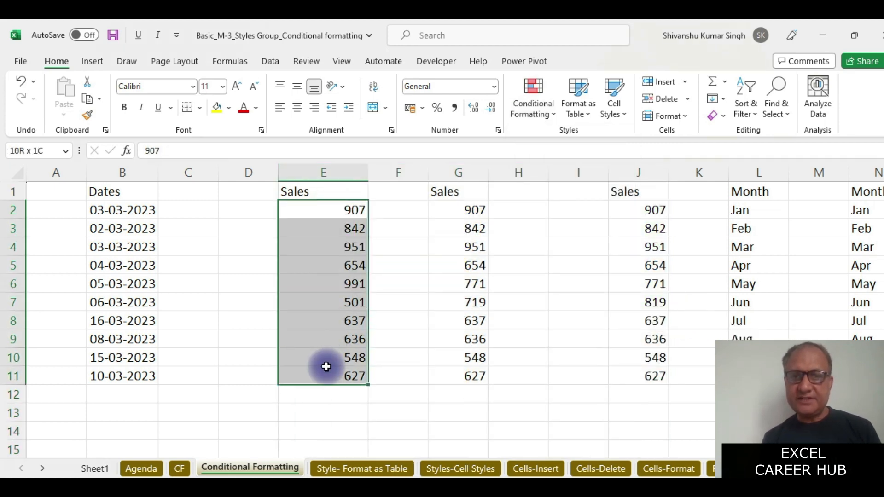
click(550, 119)
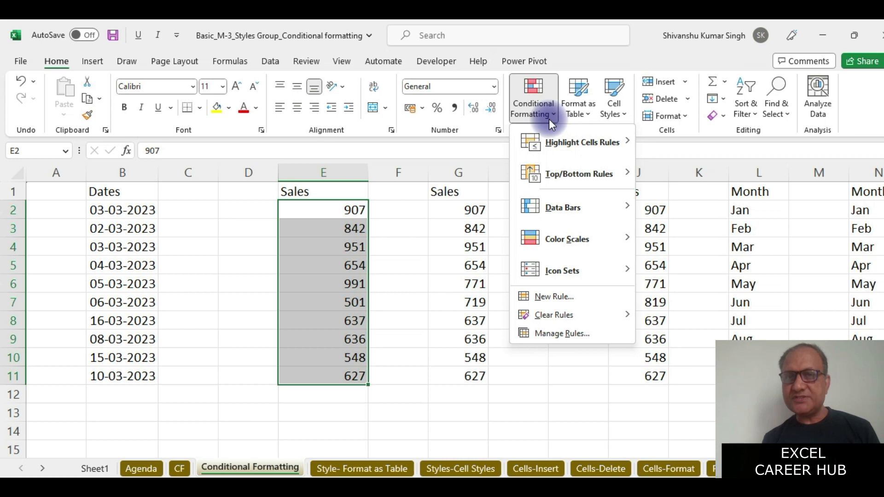
mouse_move(608, 280)
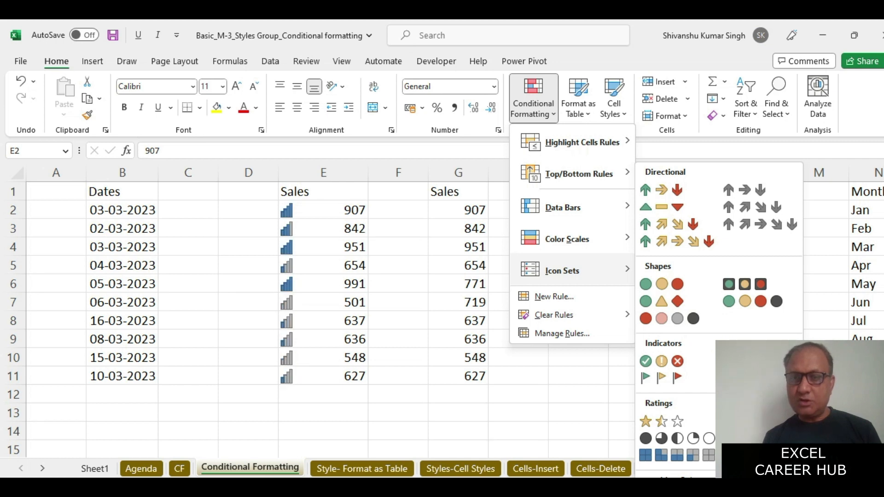
click(753, 422)
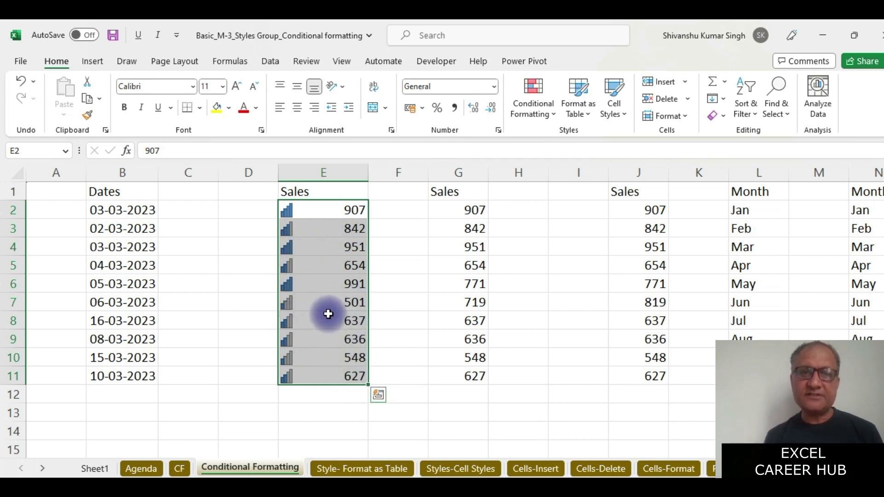
click(555, 115)
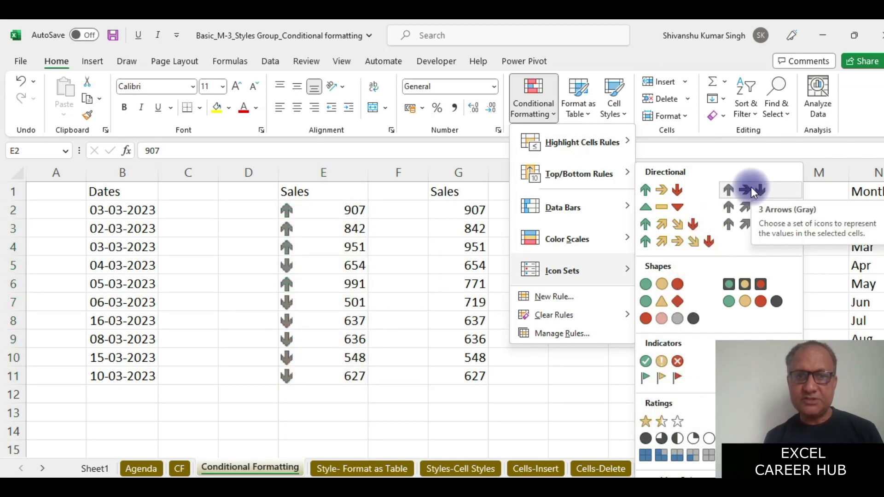
click(574, 358)
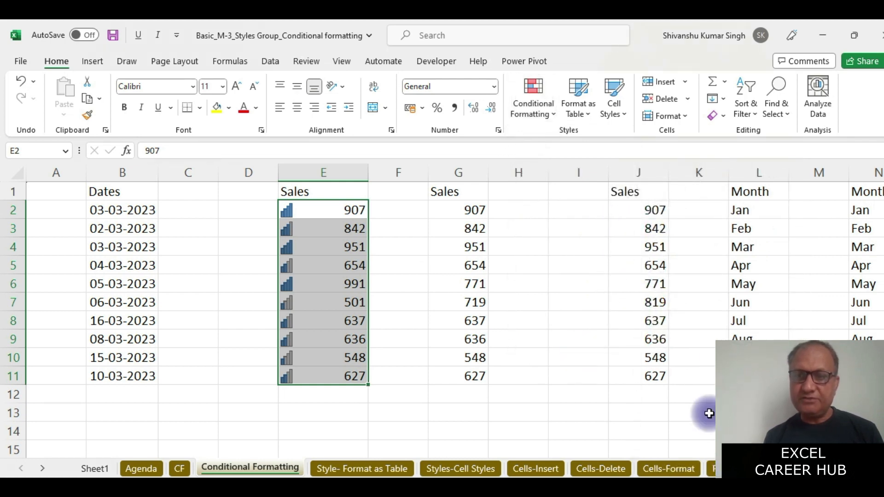
click(548, 108)
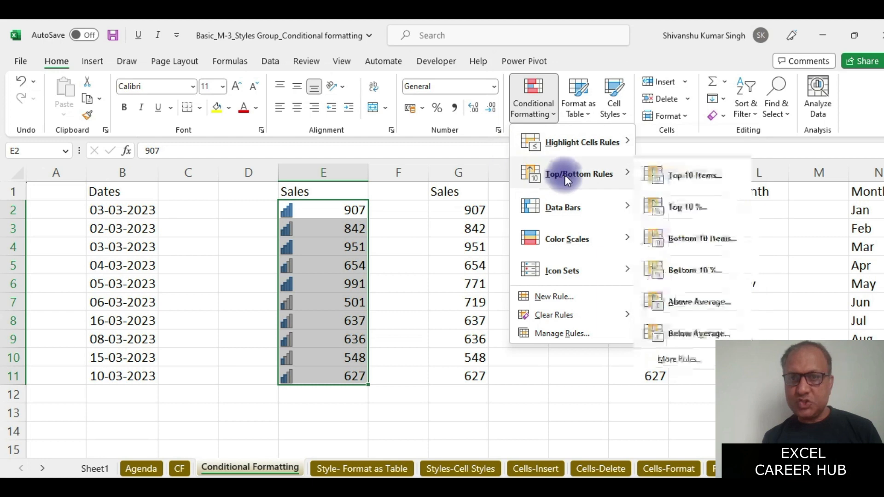
mouse_move(533, 239)
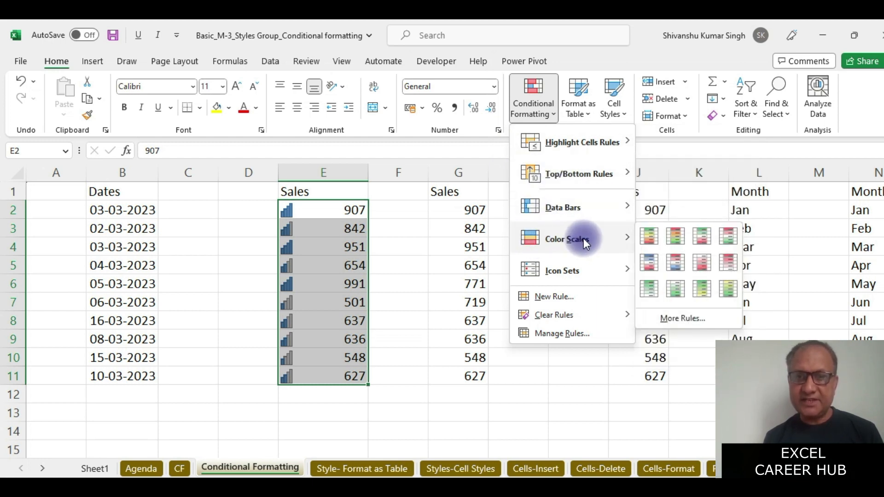
mouse_move(573, 275)
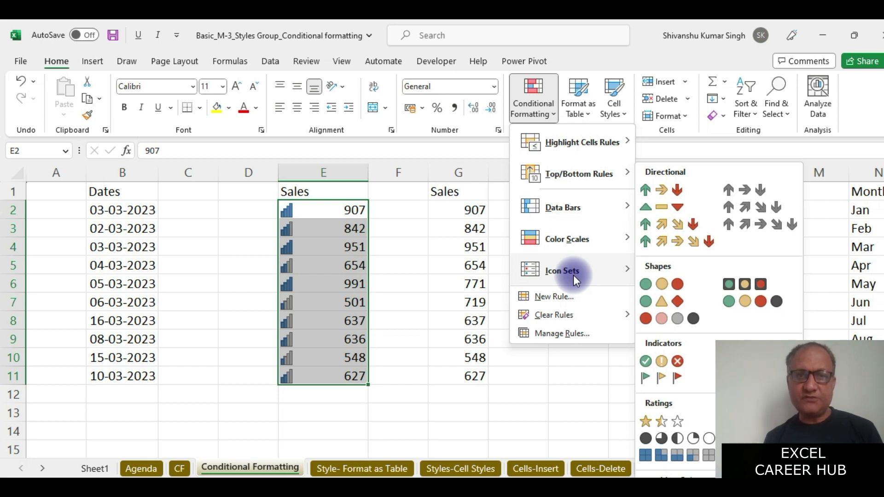
click(415, 222)
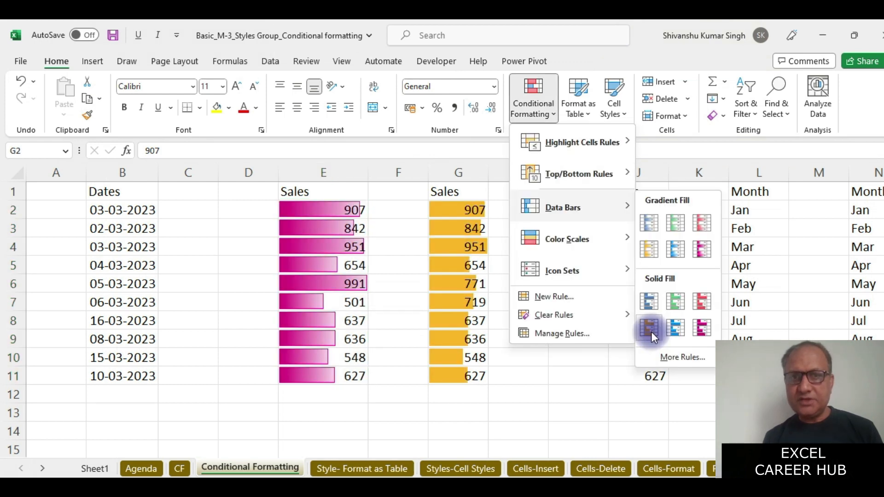
Apply orange solid-fill data bars to the Sales values in G2:G11.
click(651, 332)
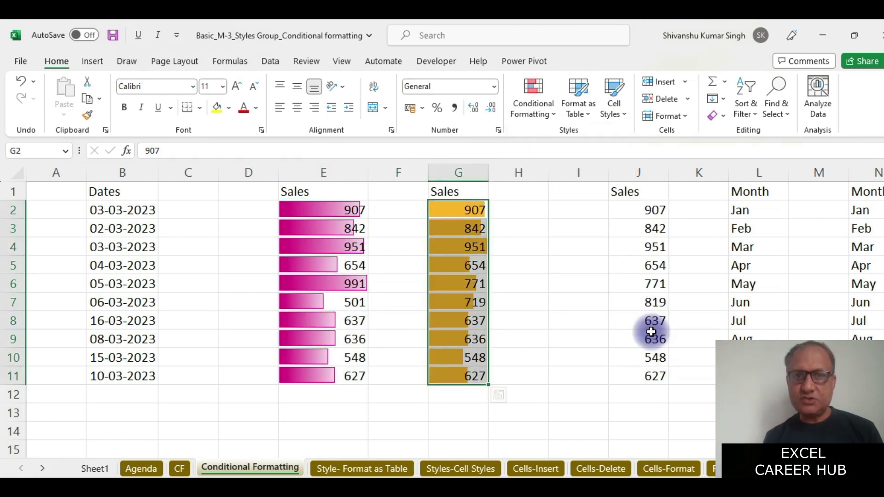